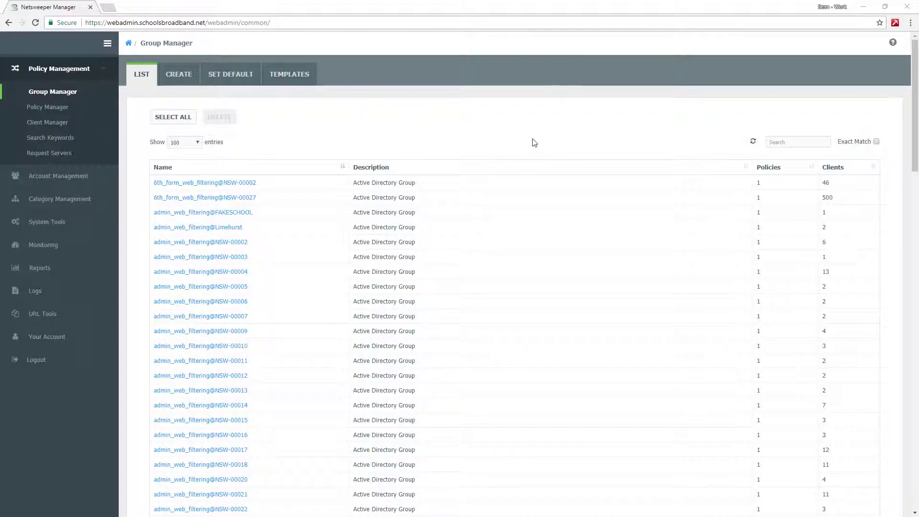
- Filter the group list by searching for nsw-00003
left_click(787, 142)
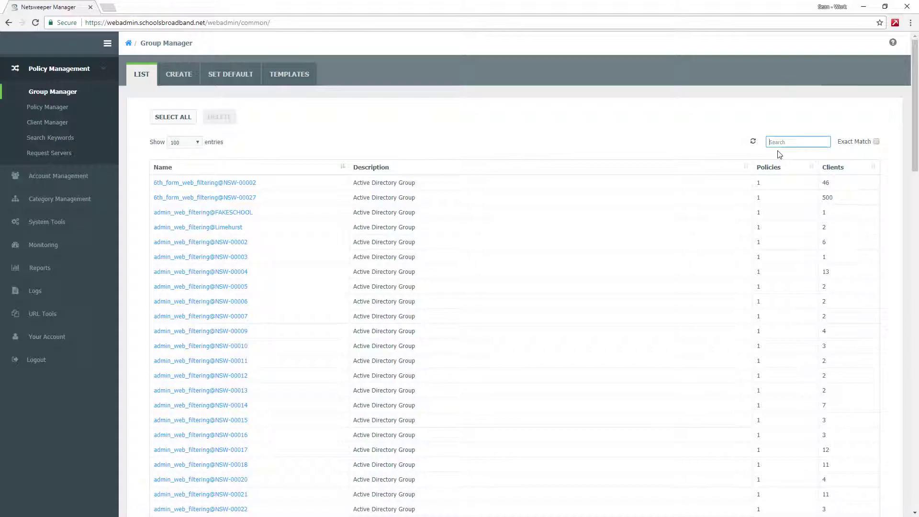
type("nsw")
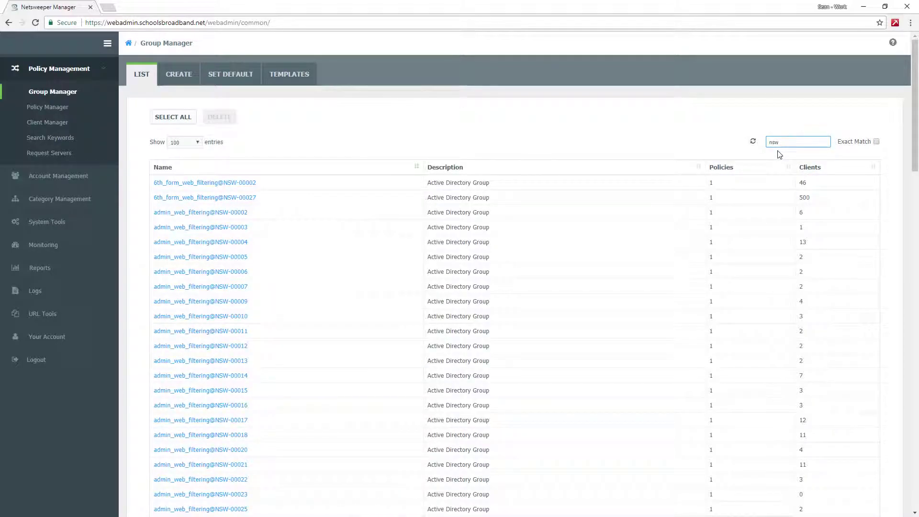
type("-0000")
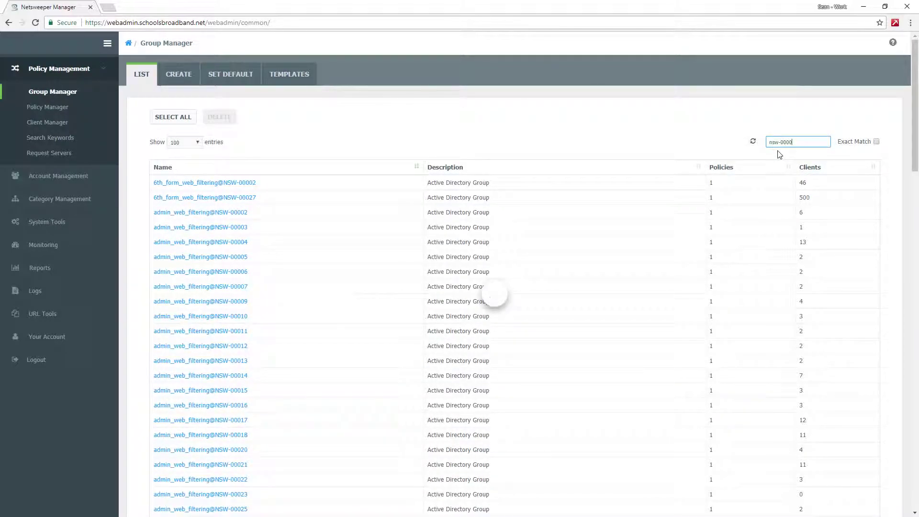
type("3")
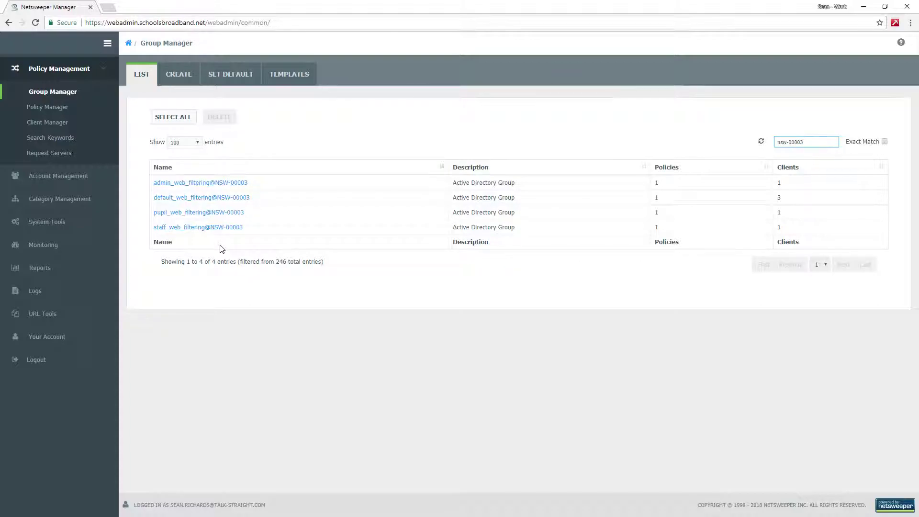
- Open the staff_web_filtering@NSW-00003 group and view its policies in list form
left_click(196, 229)
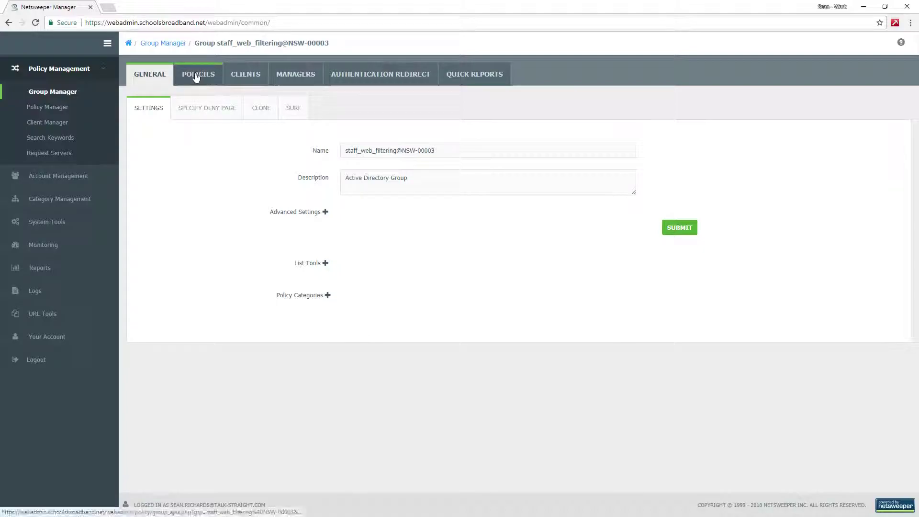
left_click(196, 76)
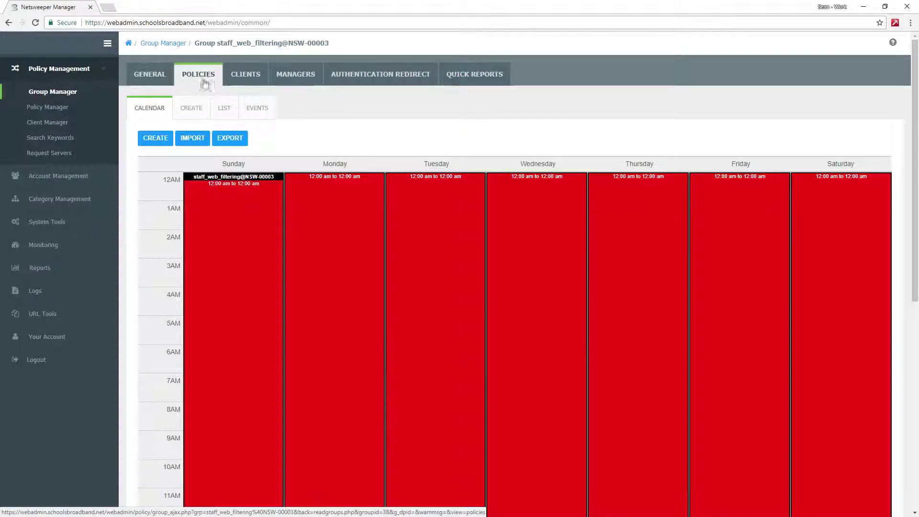
left_click(226, 111)
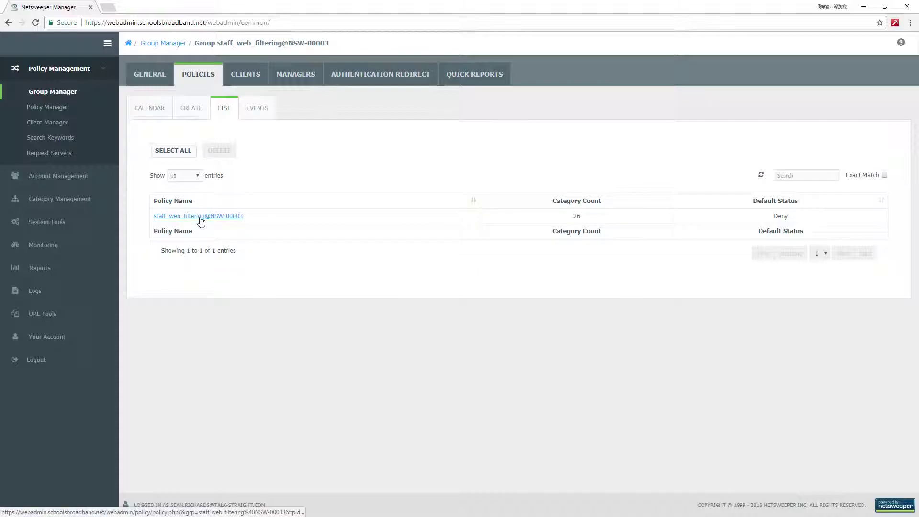
- Open the staff_web_filtering@NSW-00003 policy from the policy list
left_click(200, 218)
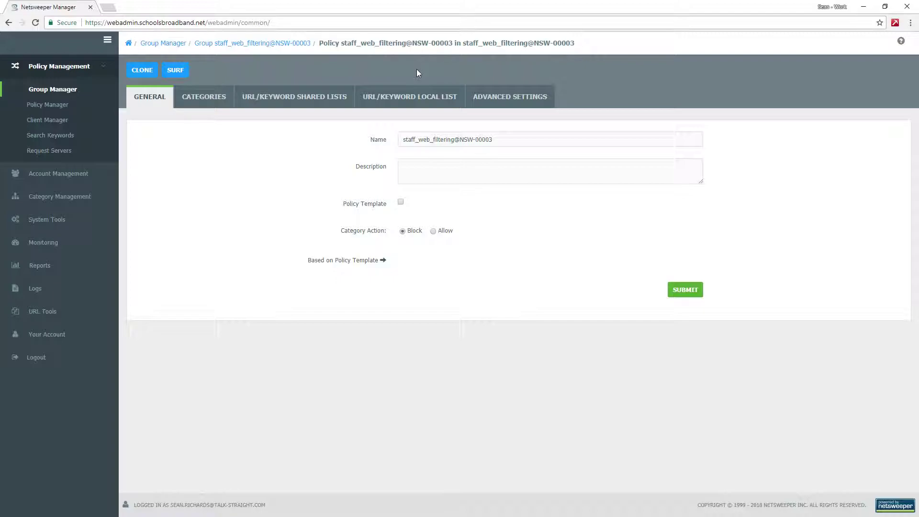
- Show the policy's URL/Keyword Local List and look through its 7 entries
left_click(399, 100)
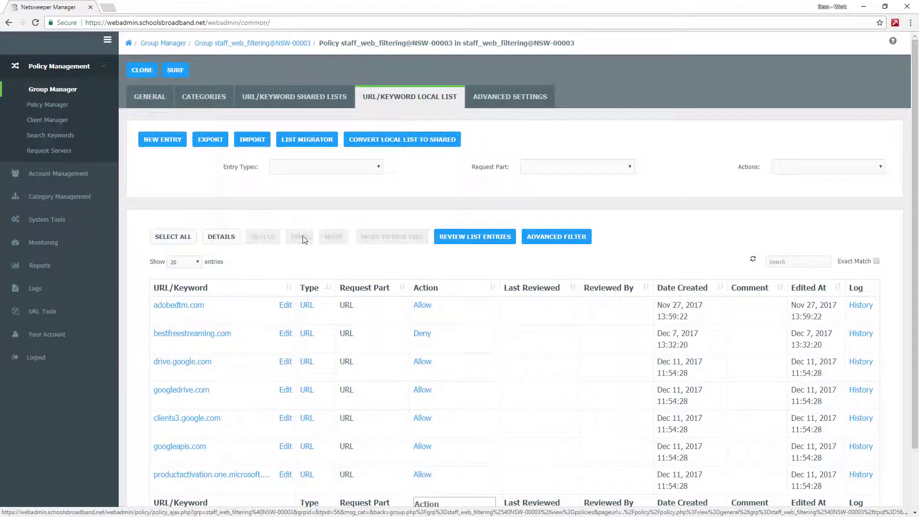
scroll(301, 235, "down", 1)
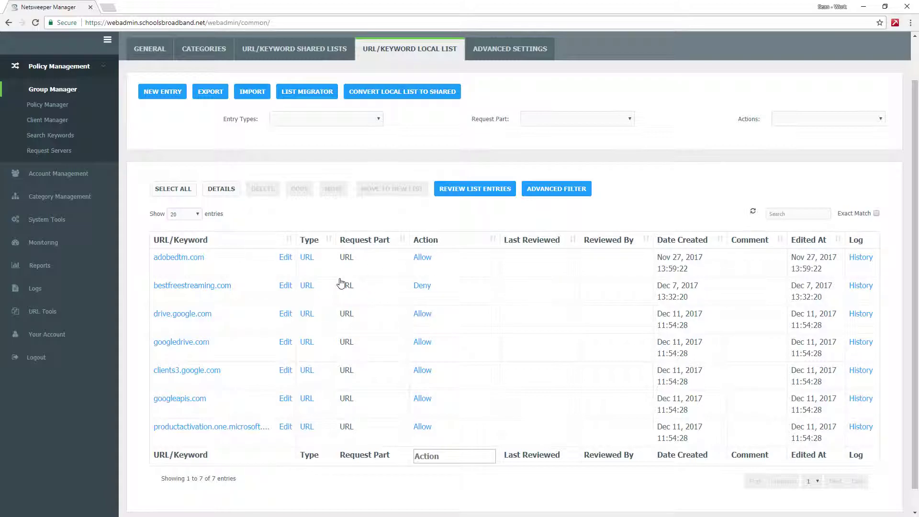
scroll(296, 220, "up", 1)
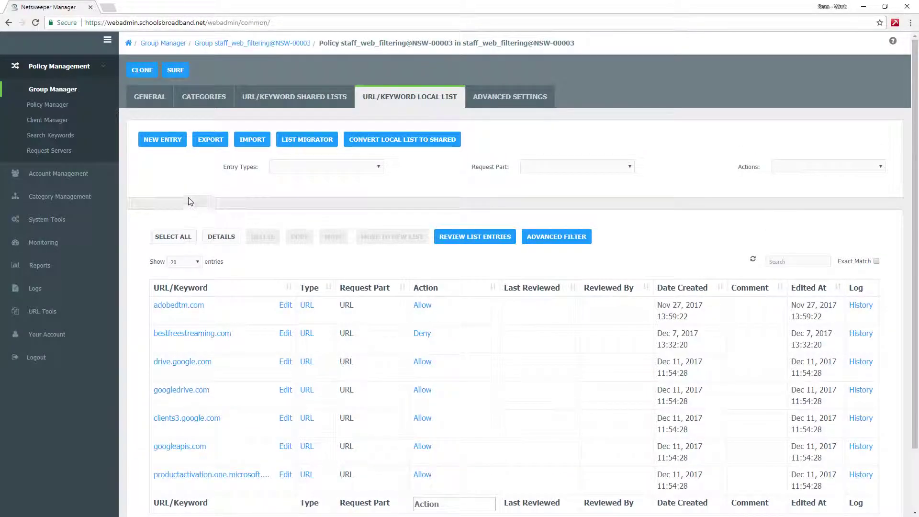
- Start a new local-list entry for teamviewer.com with action Deny URL
left_click(158, 142)
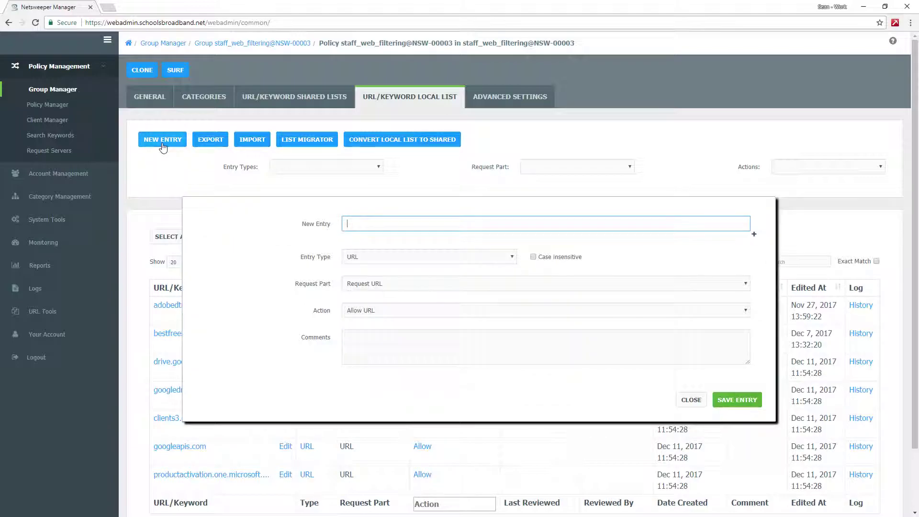
left_click(364, 222)
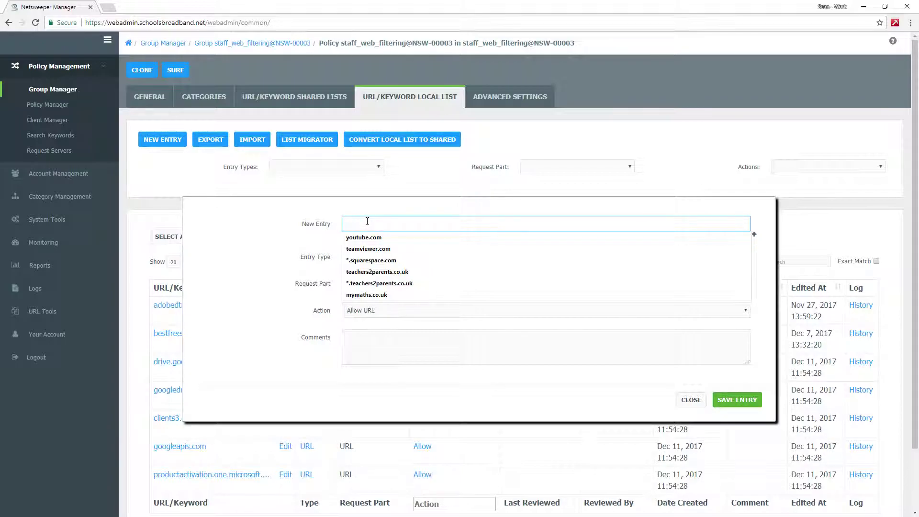
type("teamviewer.com")
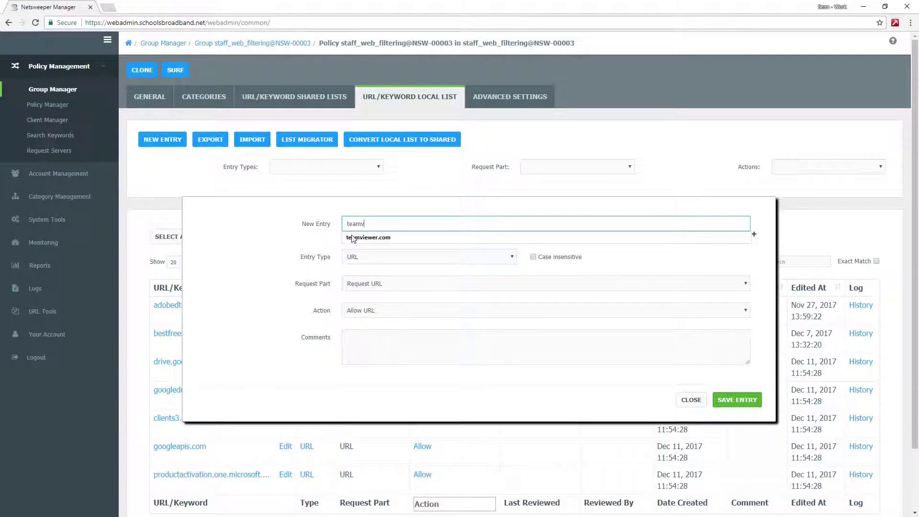
left_click(292, 234)
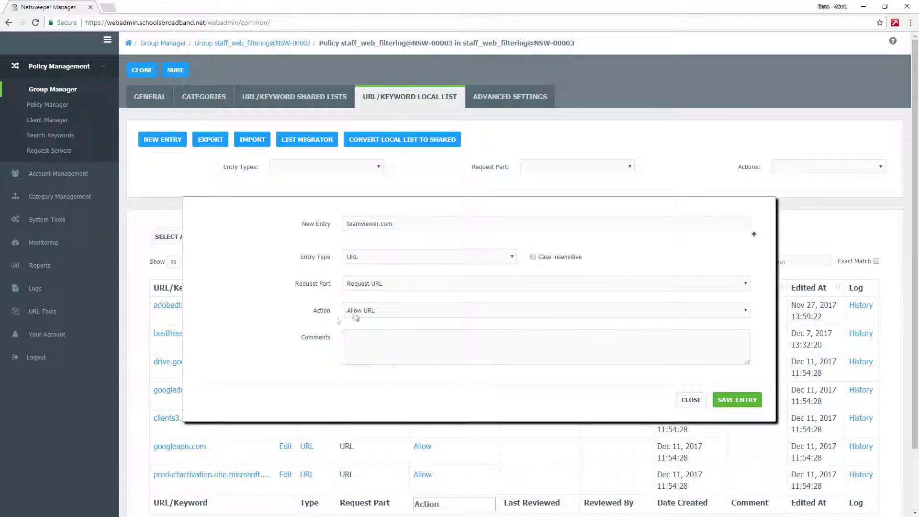
left_click(373, 311)
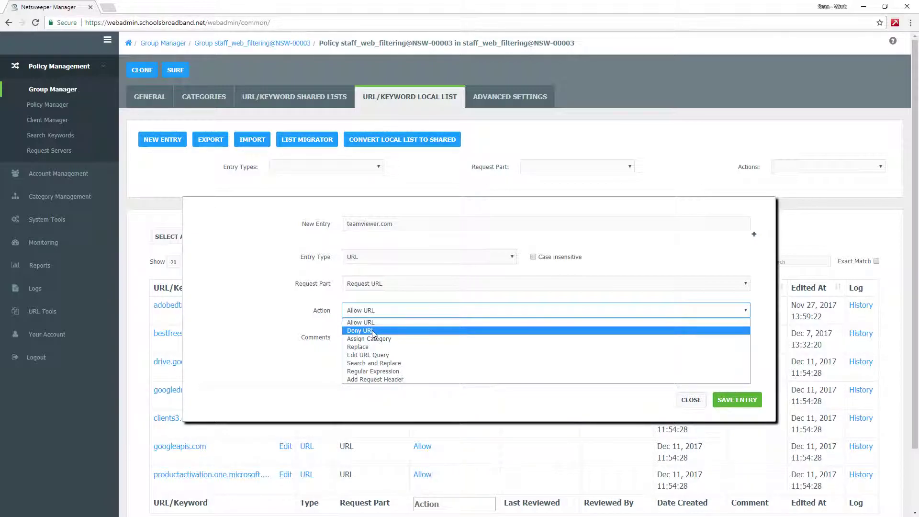
left_click(372, 331)
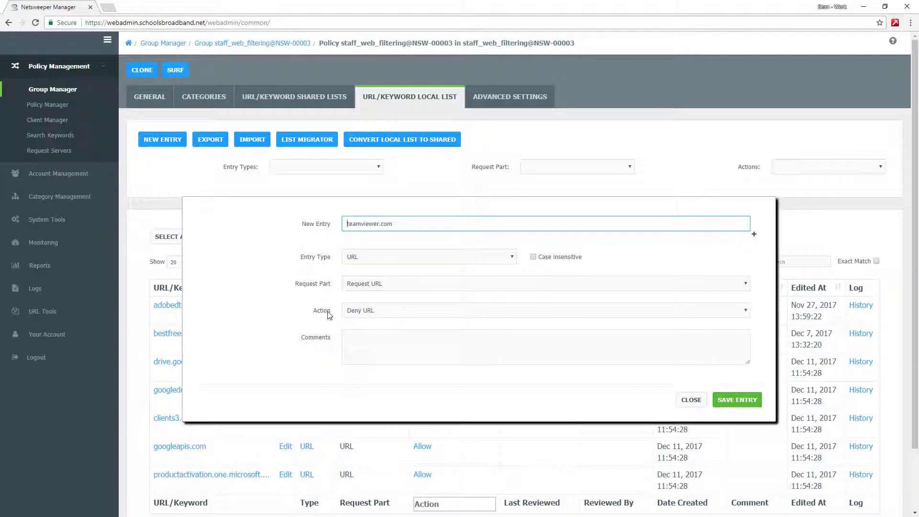
- Comment the teamviewer.com entry 'staff are not allowed remote access programs' and save it
left_click(362, 340)
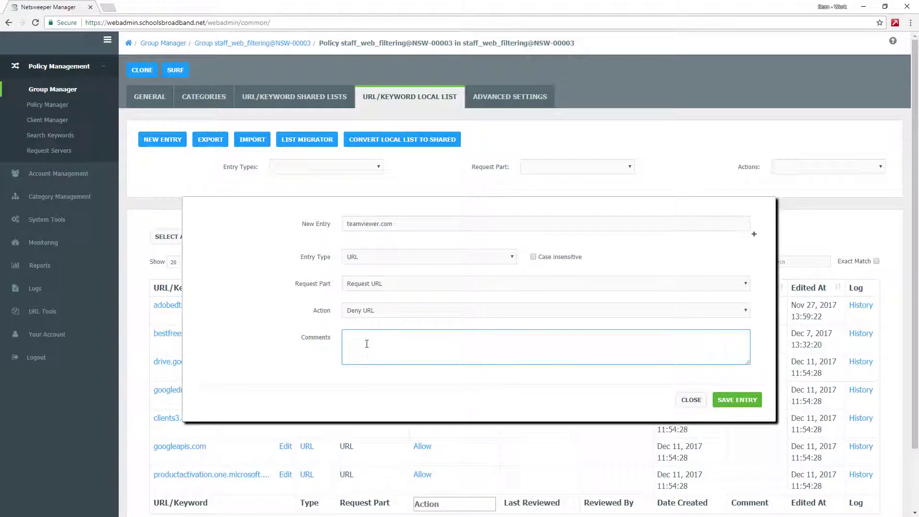
type("staff are not allowed remote access programs")
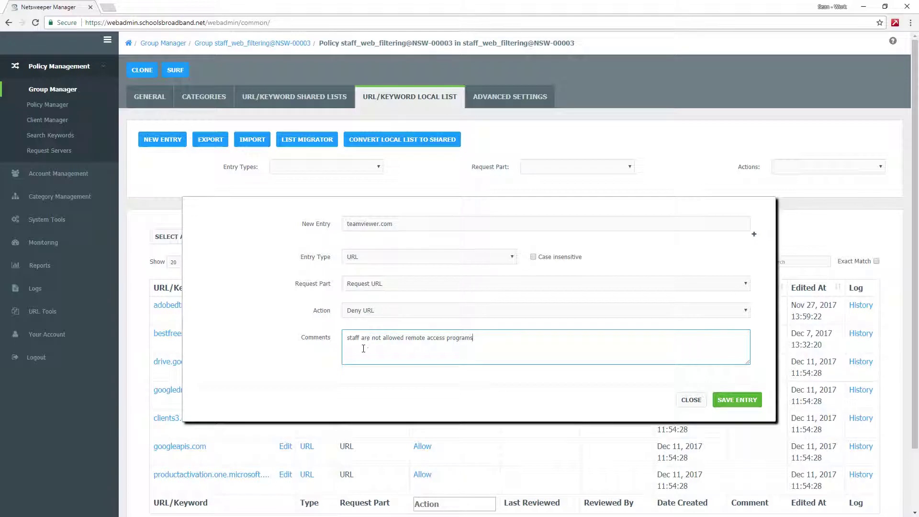
left_click(410, 400)
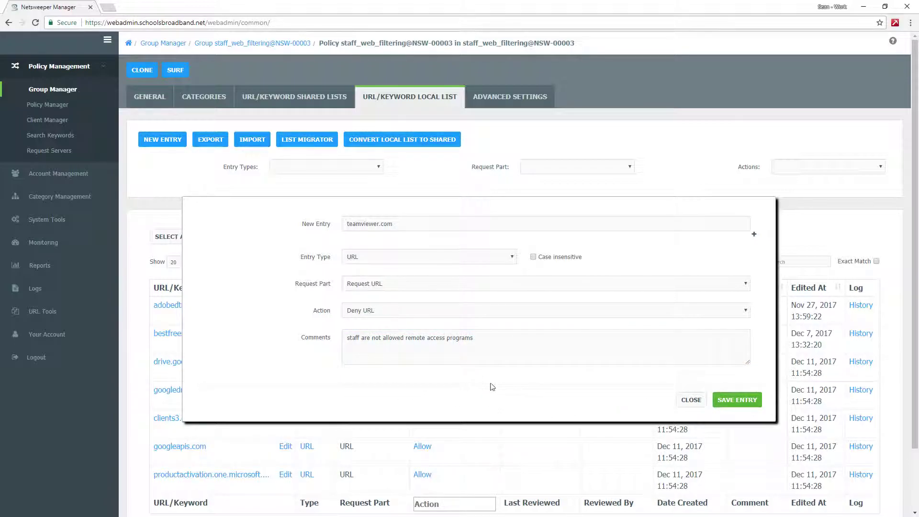
left_click(729, 401)
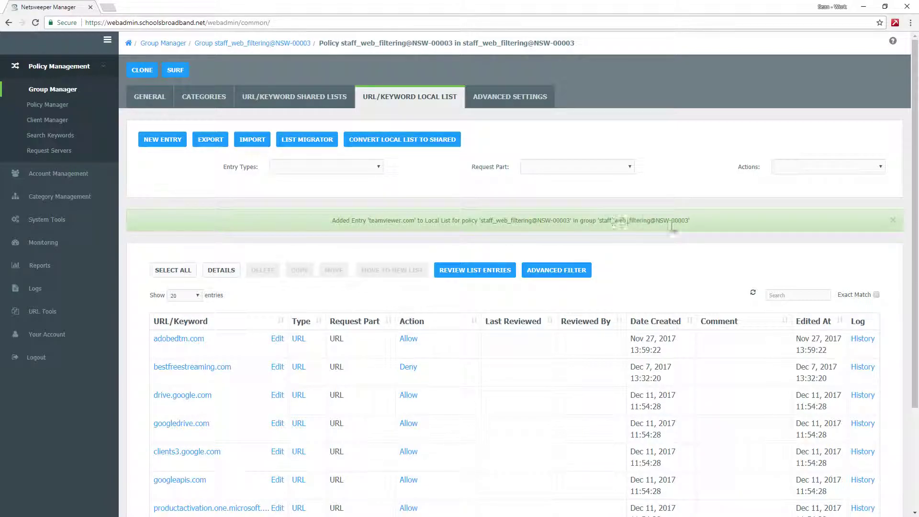
- Scroll down the local list and select the teamviewer.com row
scroll(435, 259, "down", 3)
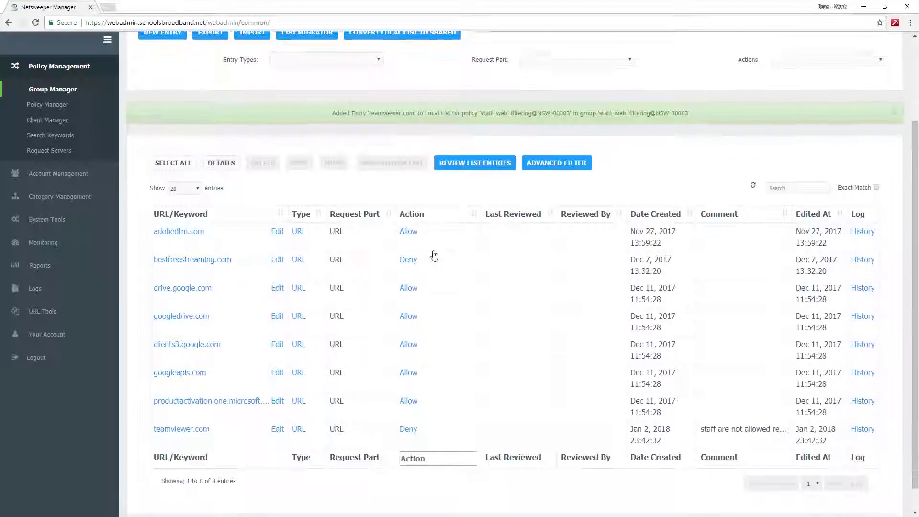
left_click(226, 410)
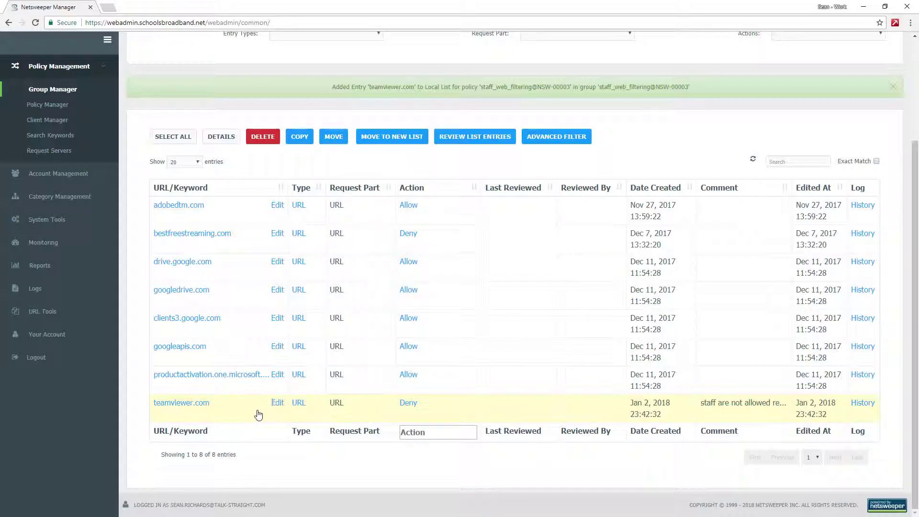
- Edit the teamviewer.com entry, switch its action to Allow URL, and save
left_click(278, 405)
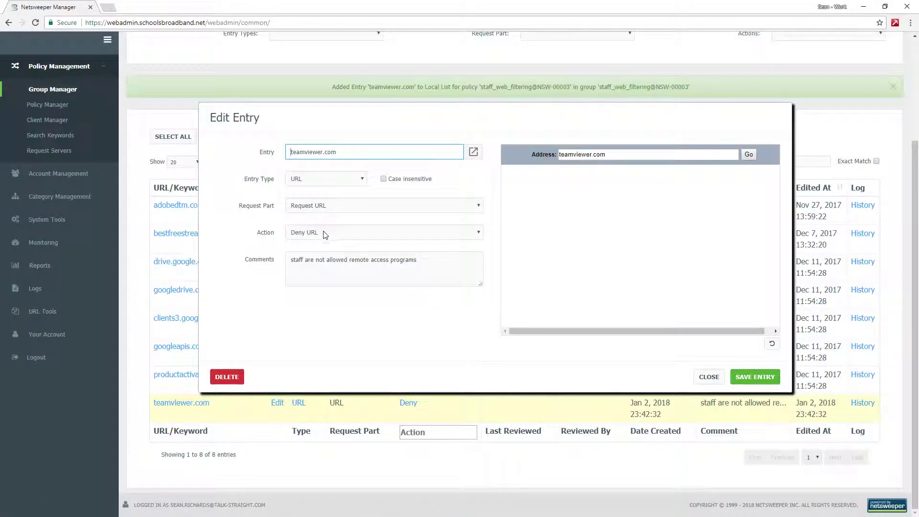
left_click(325, 234)
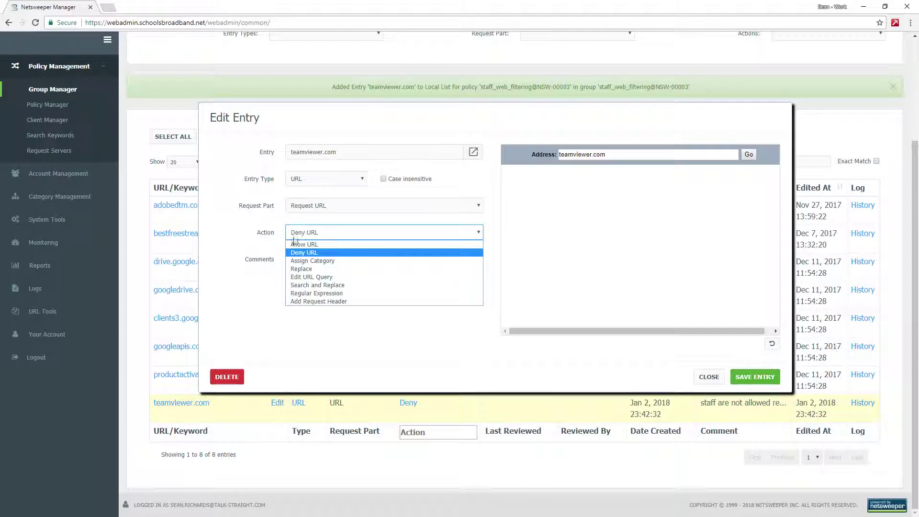
left_click(236, 245)
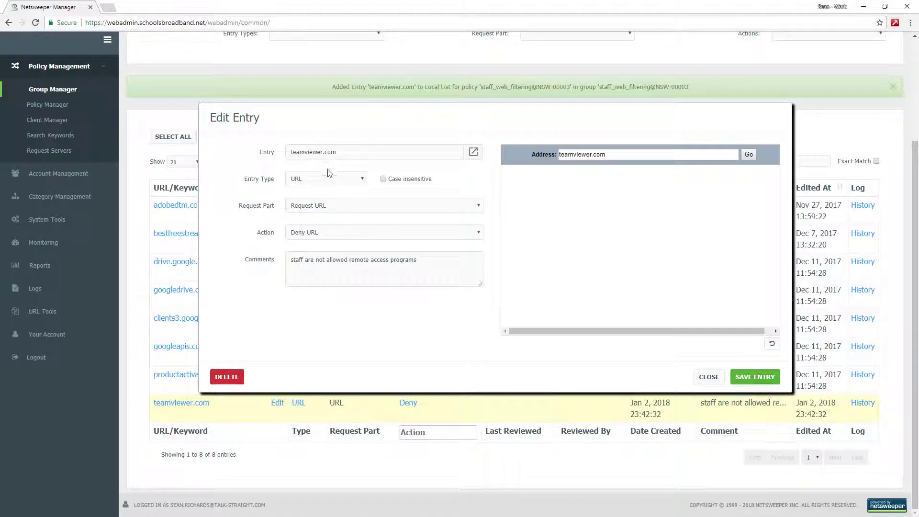
left_click(312, 237)
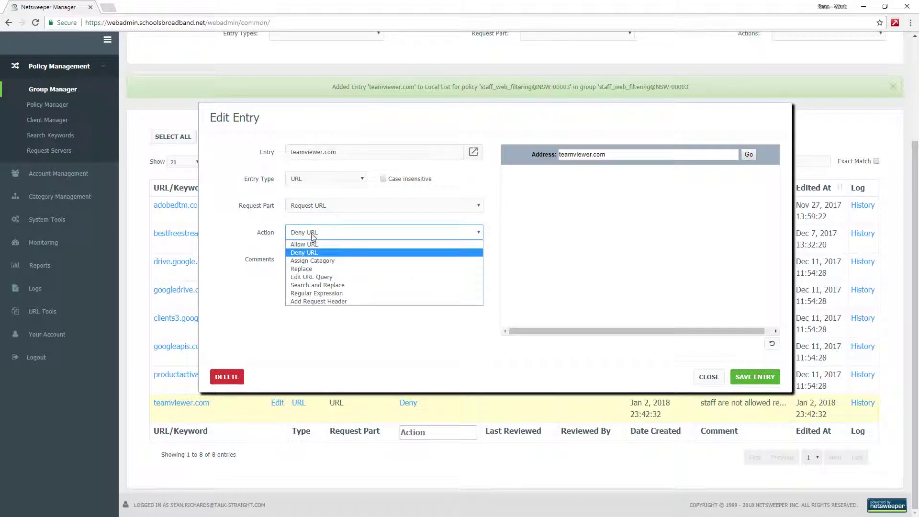
left_click(307, 244)
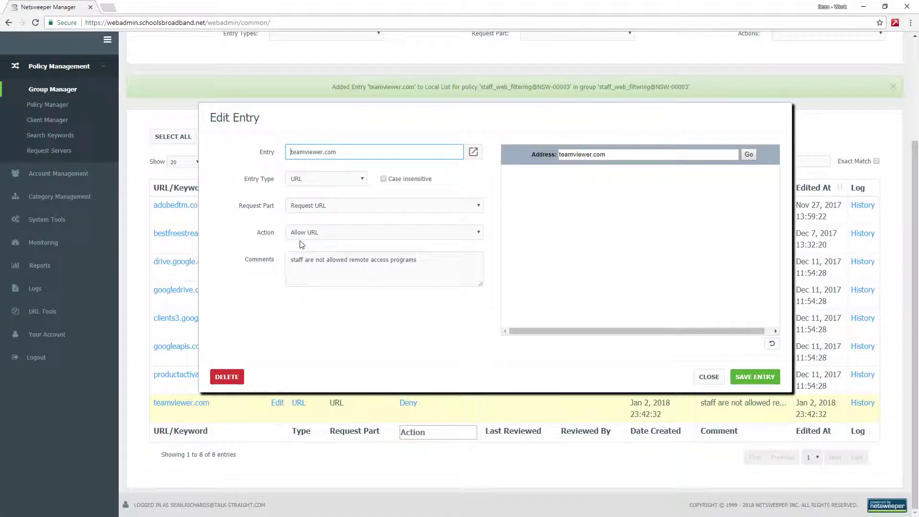
left_click(754, 379)
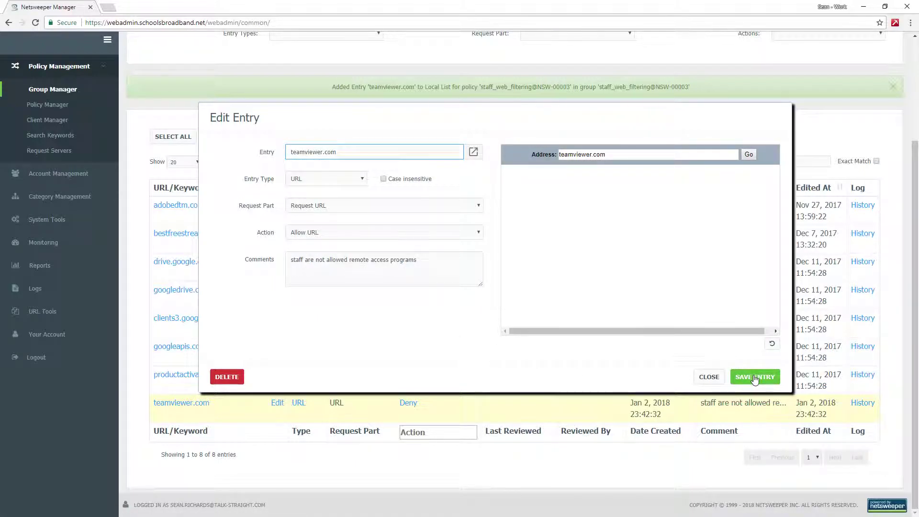
scroll(420, 387, "down", 1)
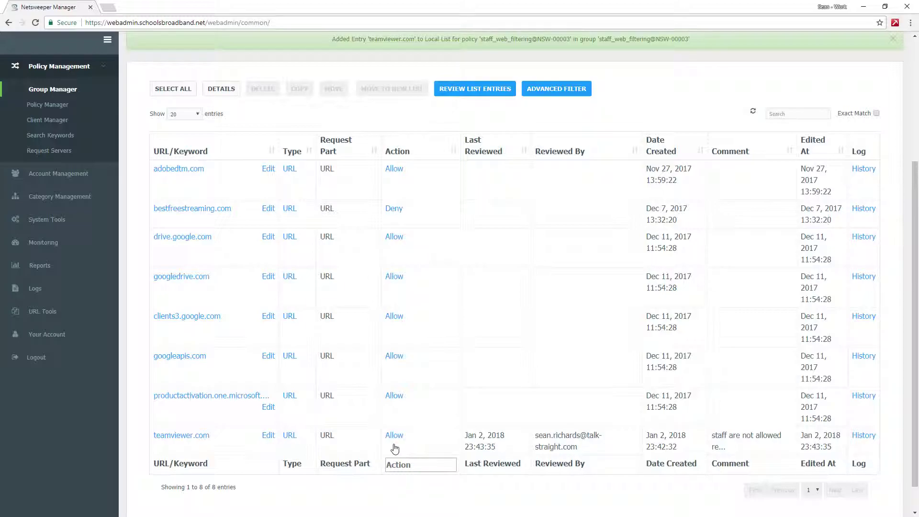
- Return to the top of the local list and start a blank new entry
scroll(395, 447, "up", 4)
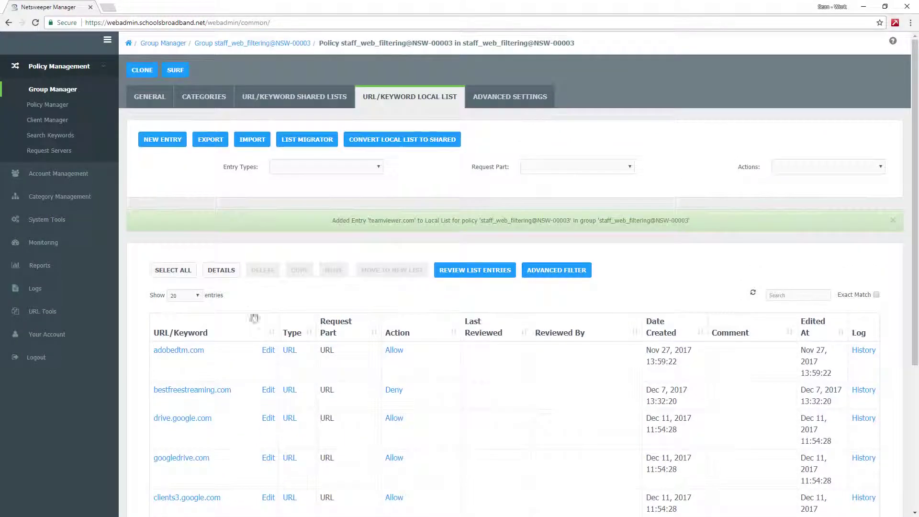
left_click(171, 141)
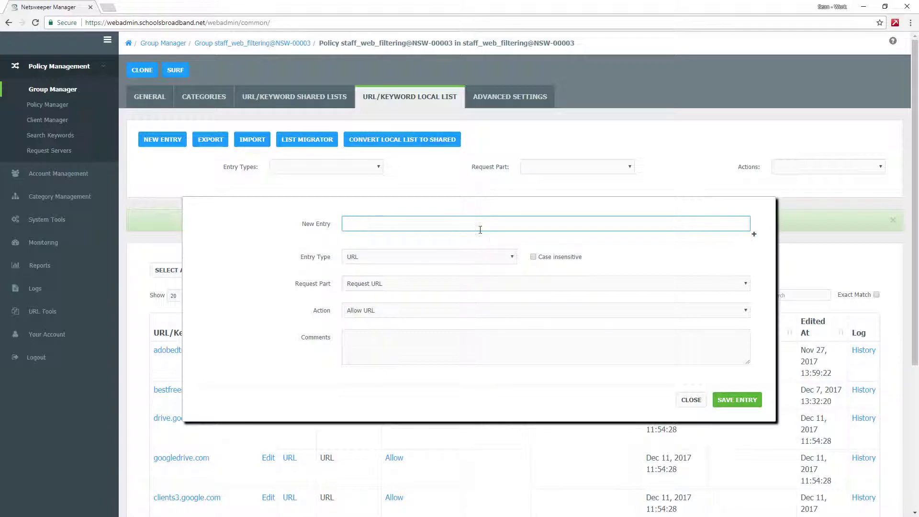
- Enter twitter.com and facebook.com on separate lines in the multi-site entry field
left_click(754, 235)
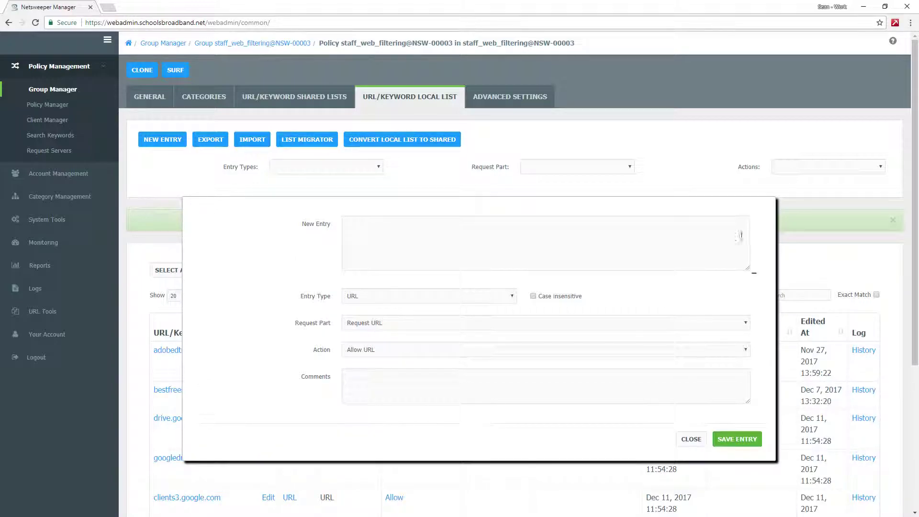
left_click(354, 223)
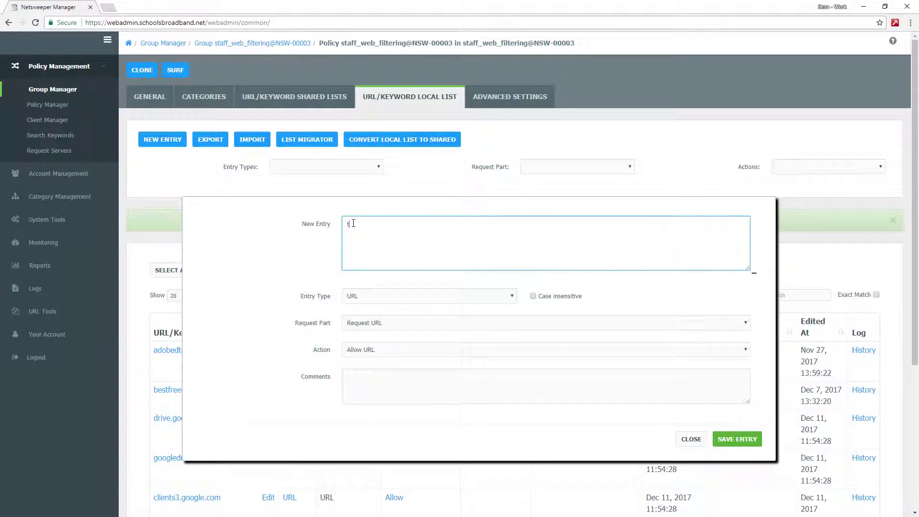
type("itter.com")
key("Return")
type("facebook.")
left_click(378, 225)
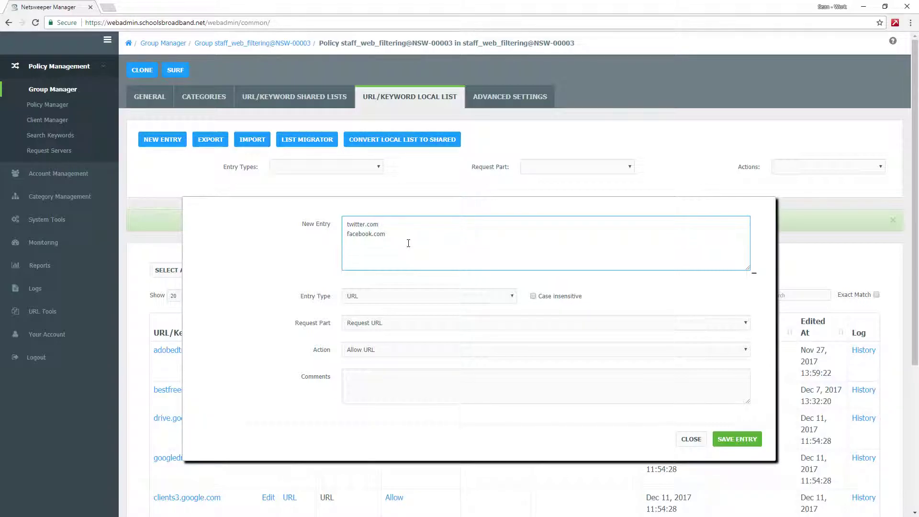
- Give the twitter.com and facebook.com entries the Deny URL action and save them to the local list
left_click(387, 240)
left_click(369, 352)
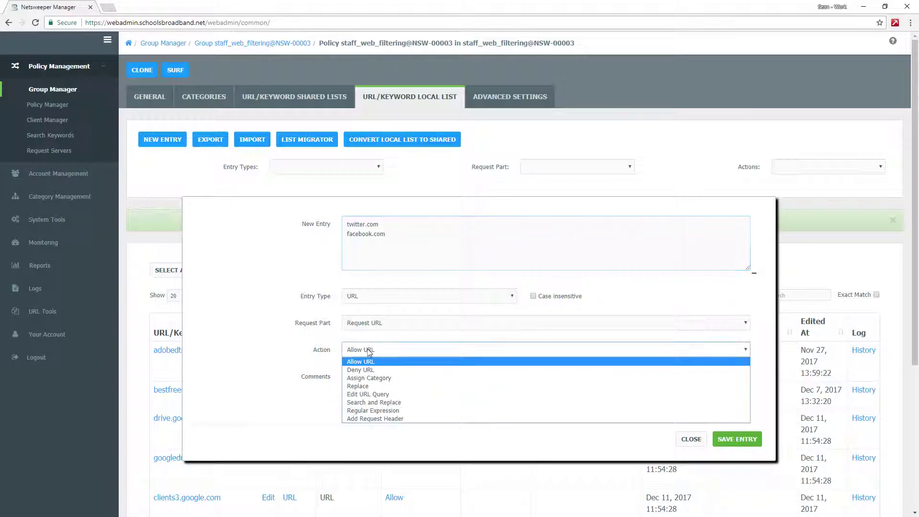
left_click(369, 370)
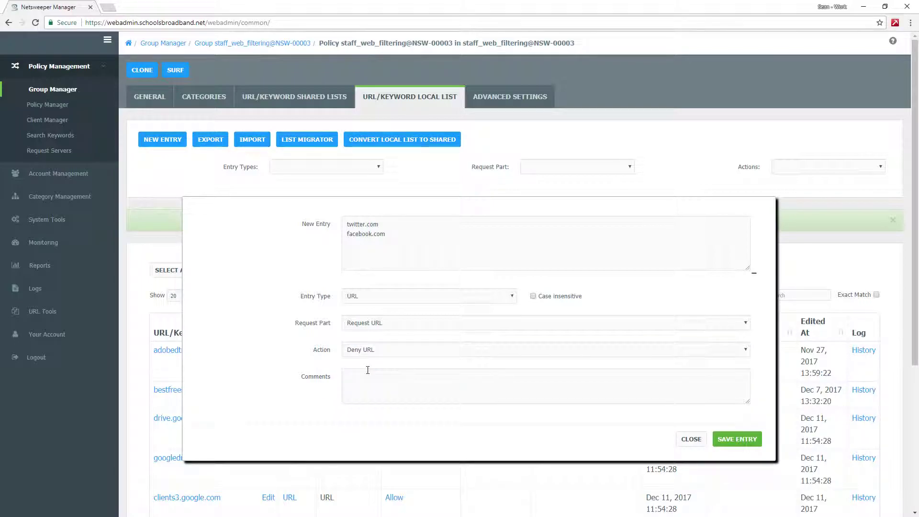
left_click(732, 439)
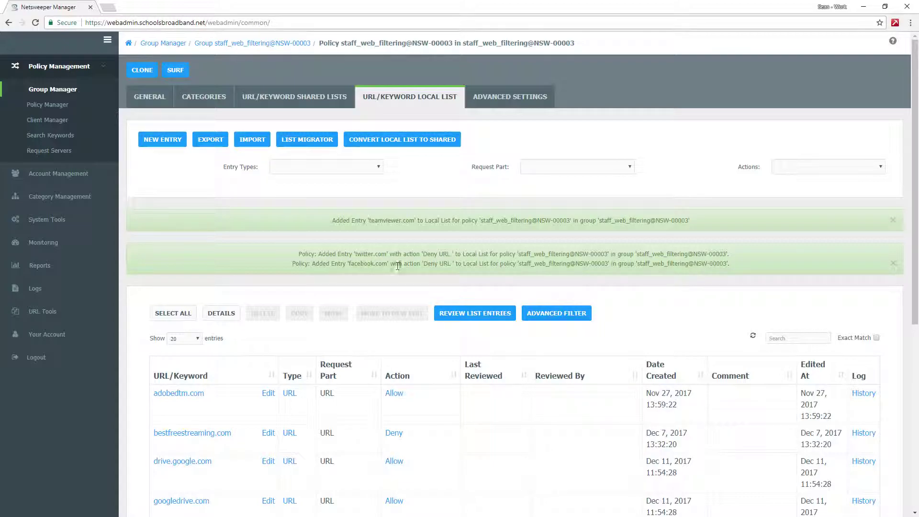
scroll(421, 279, "down", 3)
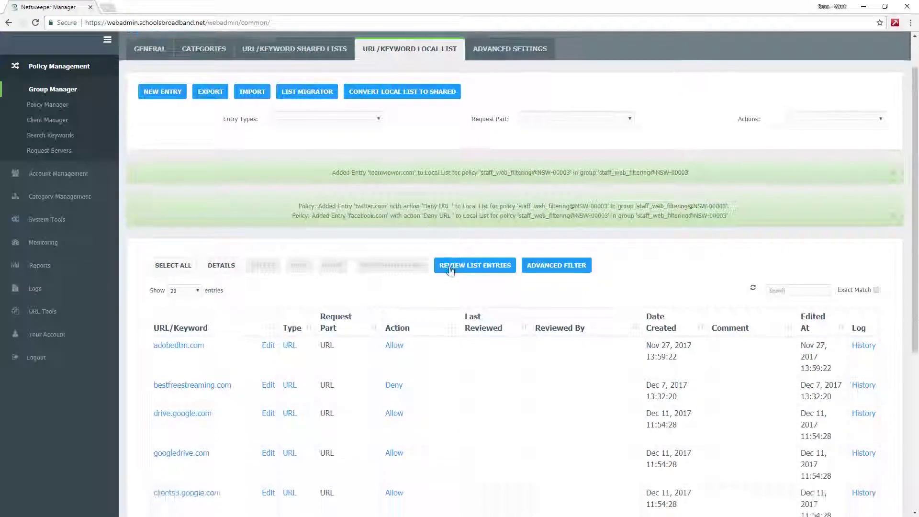
scroll(421, 279, "down", 3)
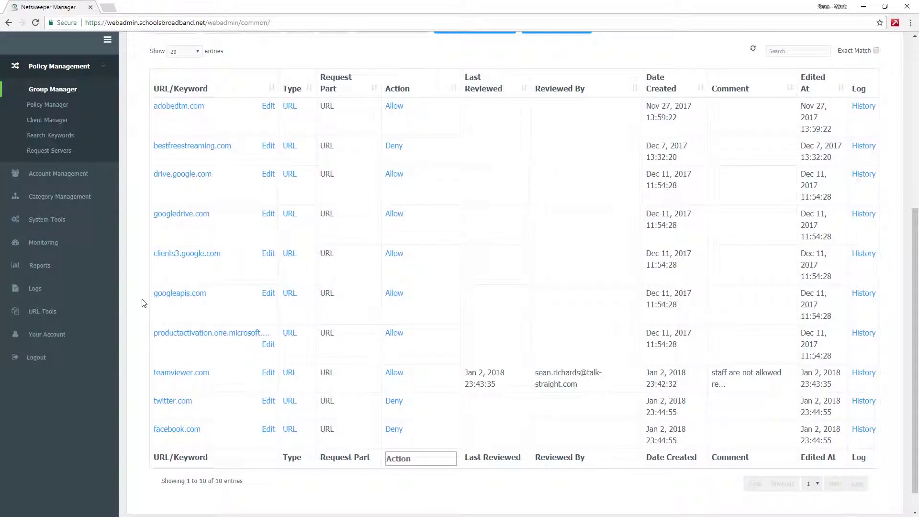